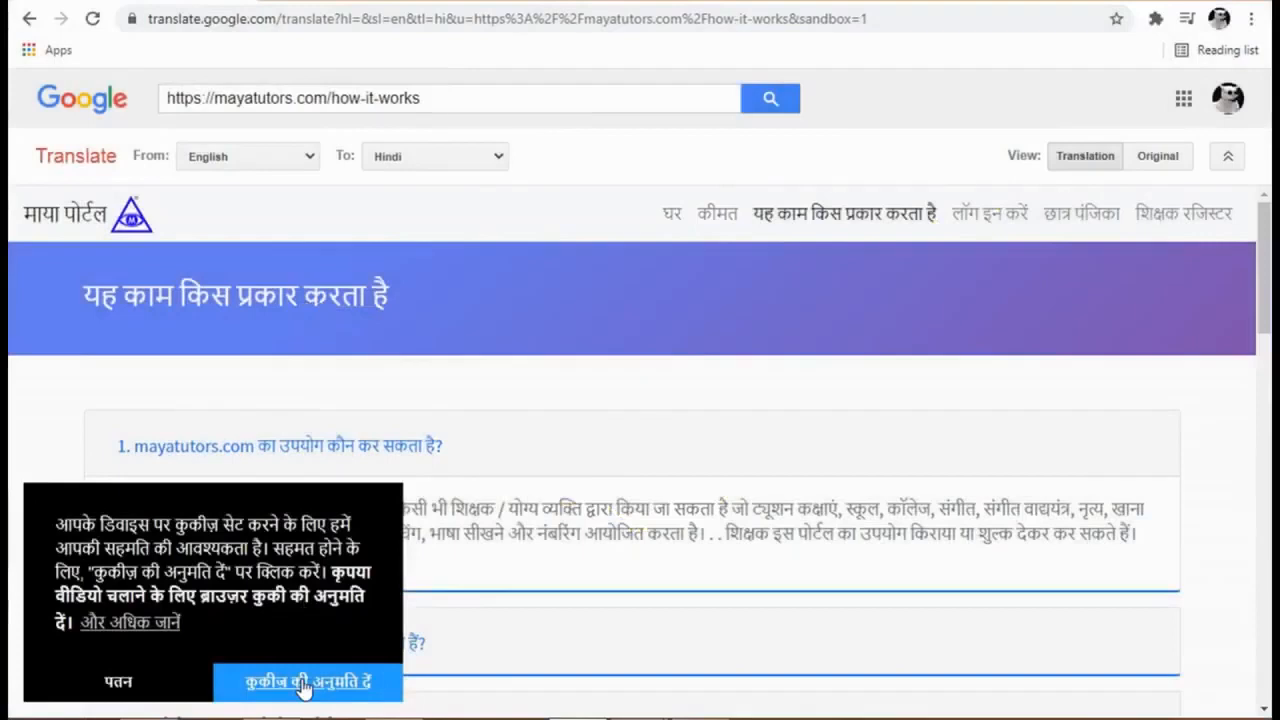
- Allow the site's cookies and expand FAQ question 2 on how students can use the portal
click(305, 684)
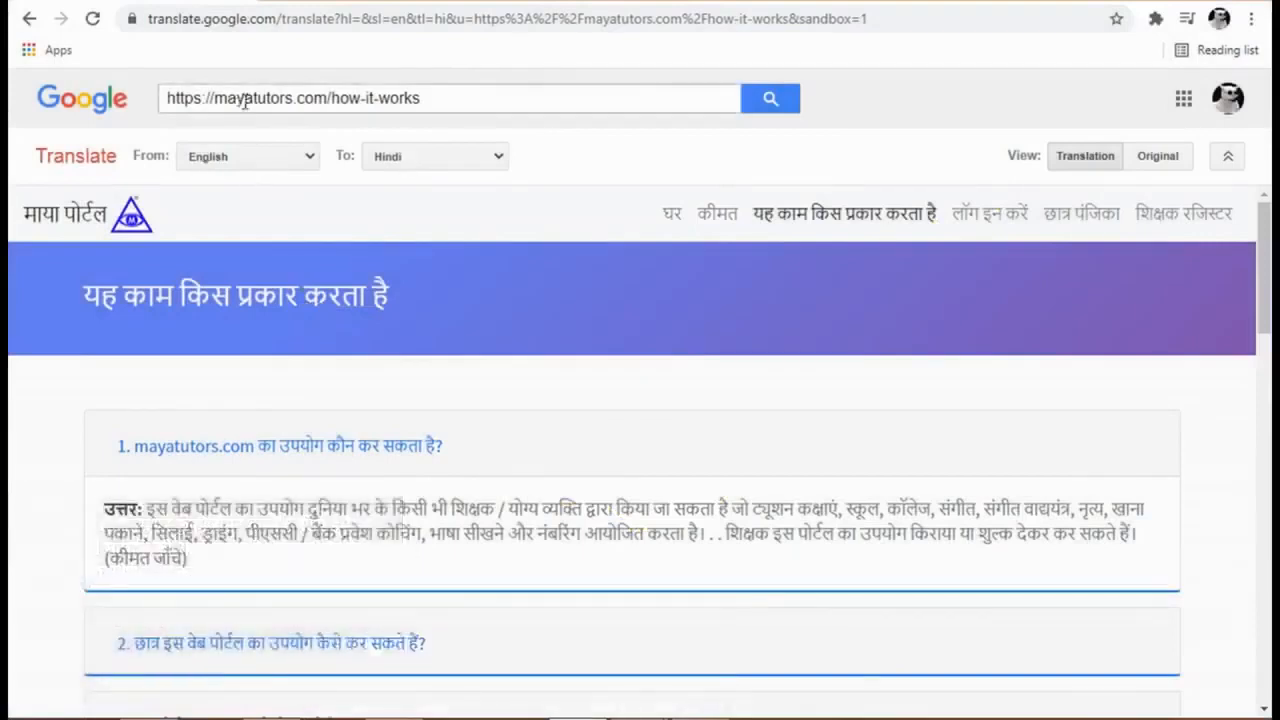
scroll(414, 354, down, 1)
scroll(413, 354, down, 1)
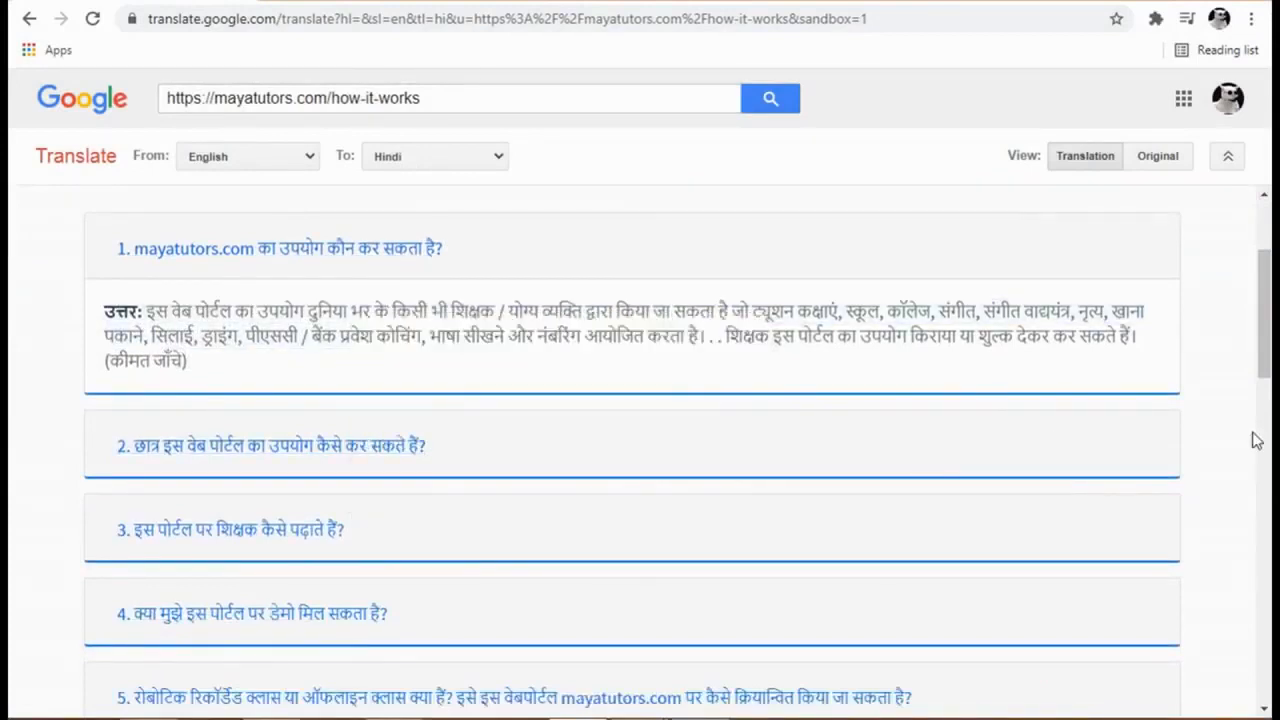
click(396, 444)
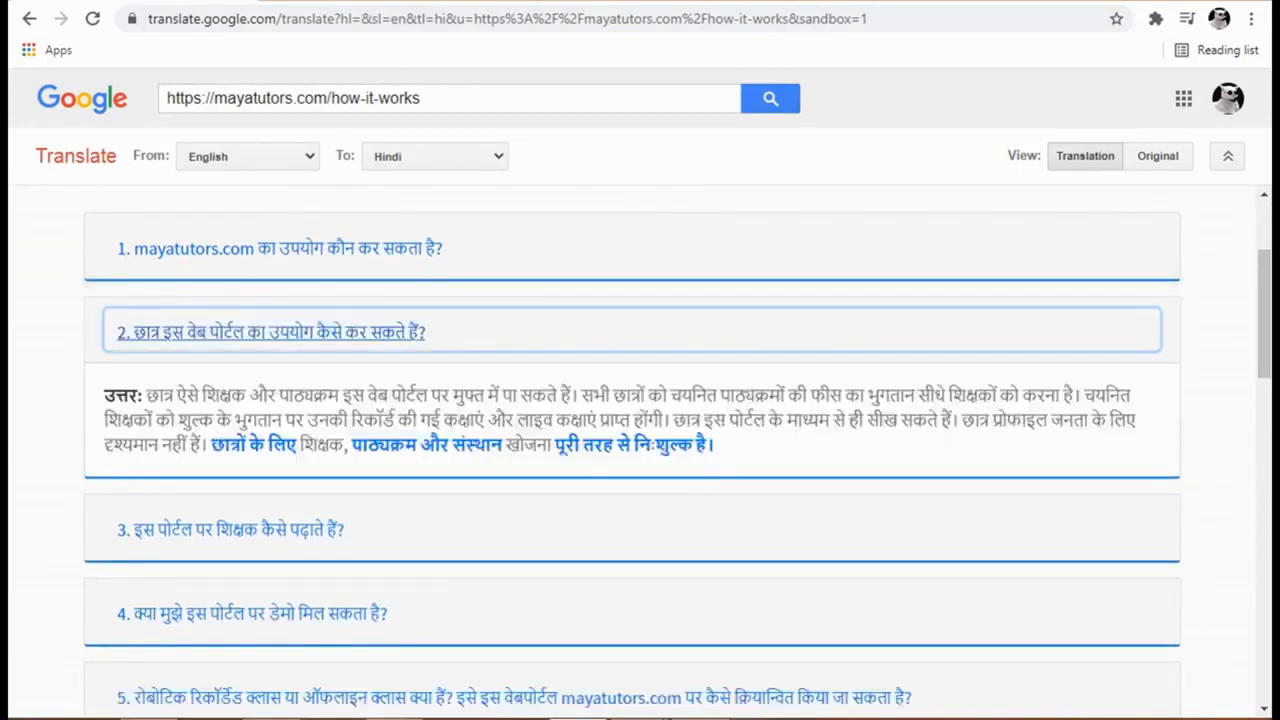
- Read the answers to FAQ questions 3, 4 and 5 on teaching methods, demo availability and robotic recorded classes
scroll(526, 334, down, 3)
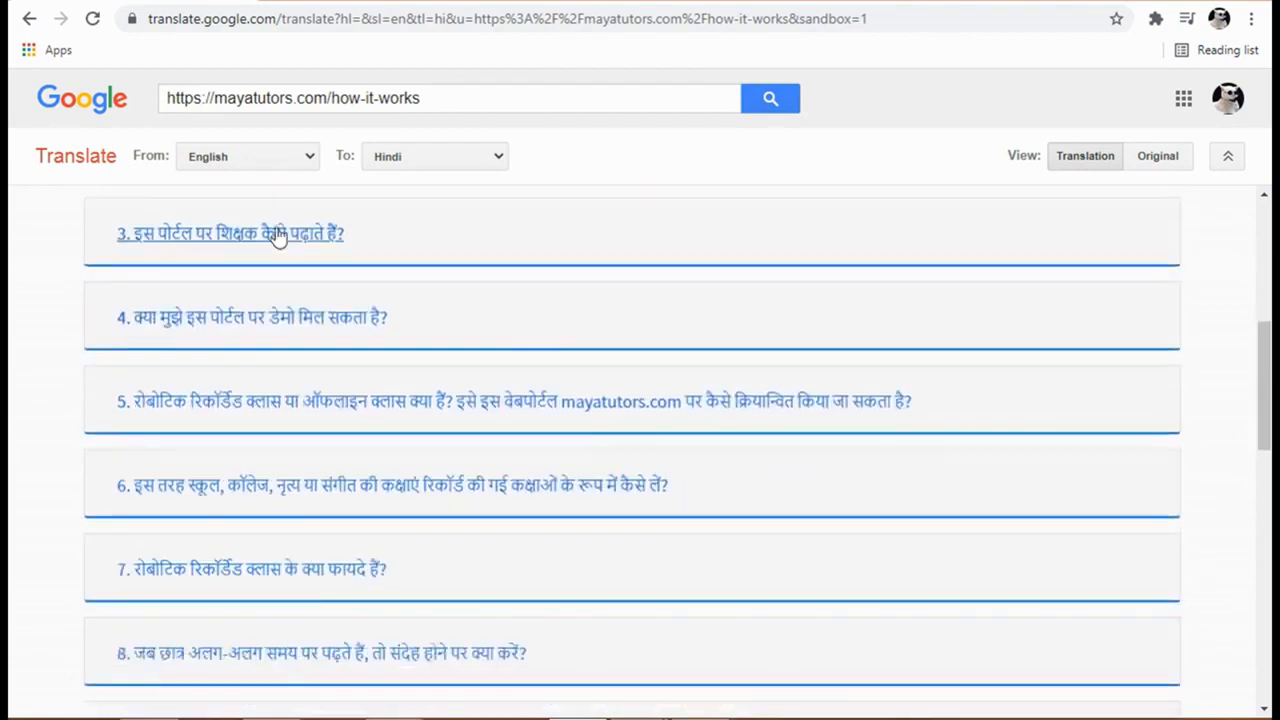
click(137, 235)
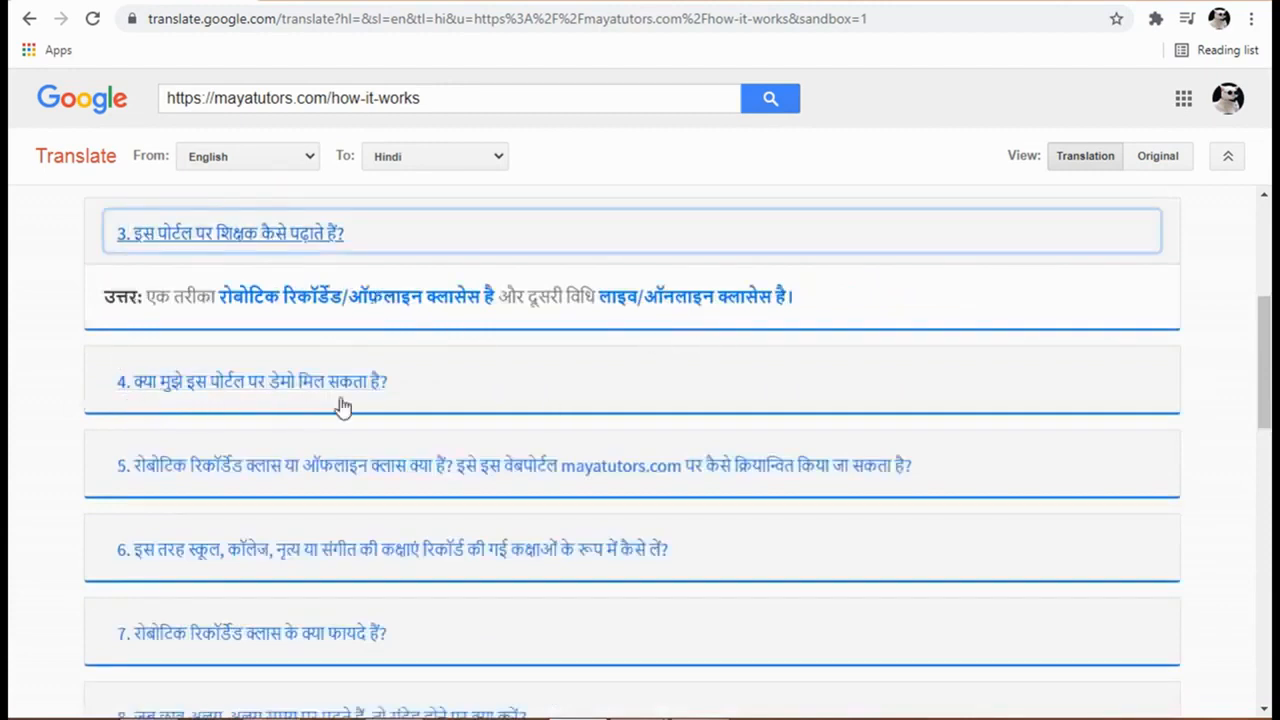
click(277, 384)
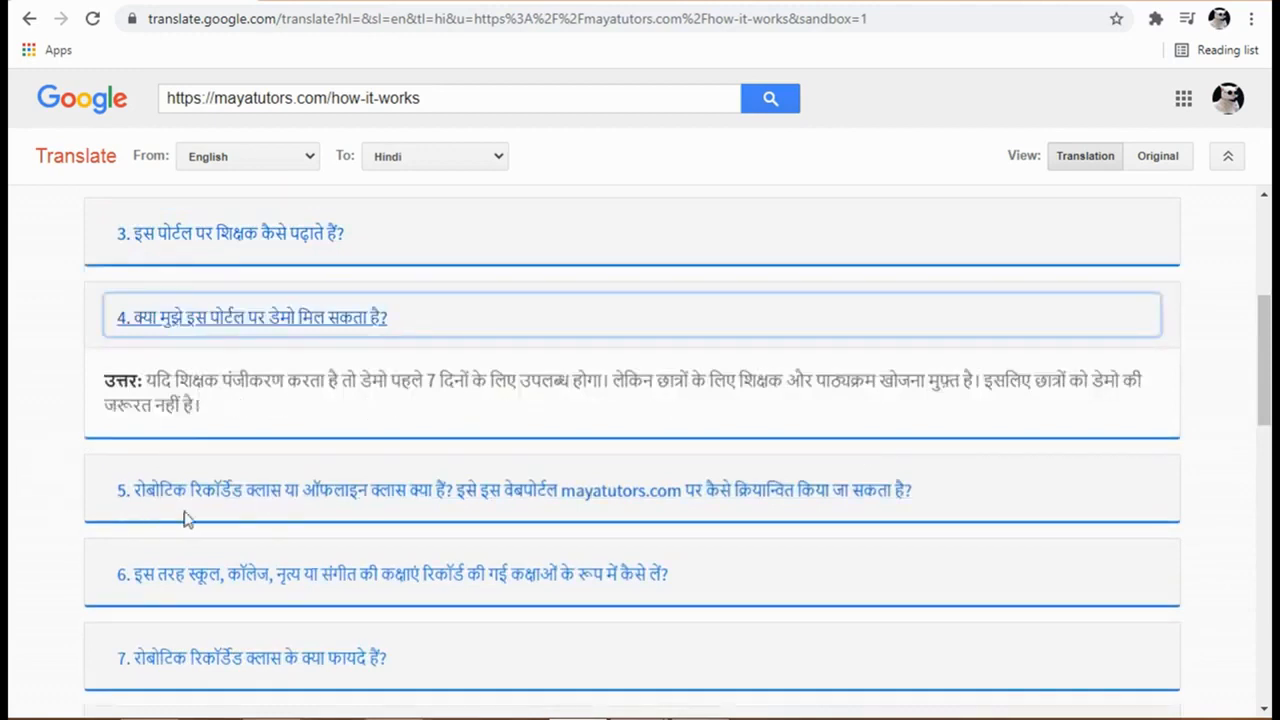
click(463, 508)
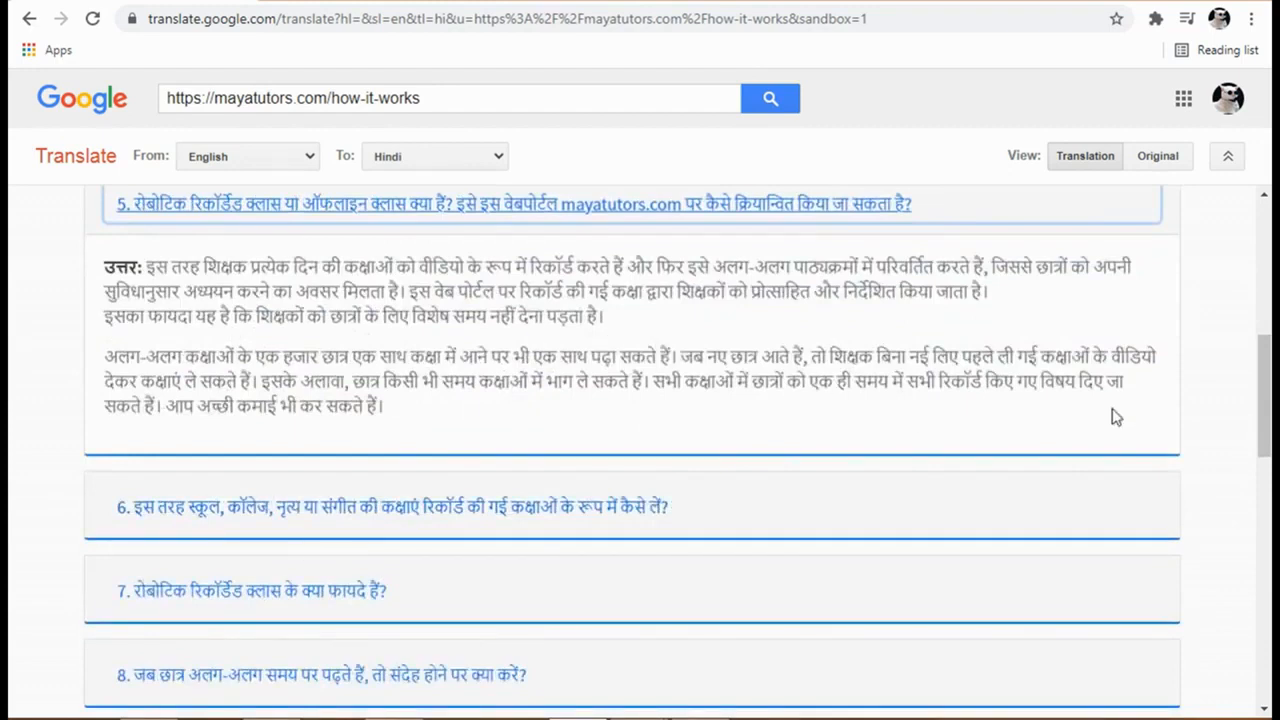
- Expand FAQ question 6 on taking school, college, dance or music lessons as recorded classes and read its full answer
scroll(1239, 431, down, 3)
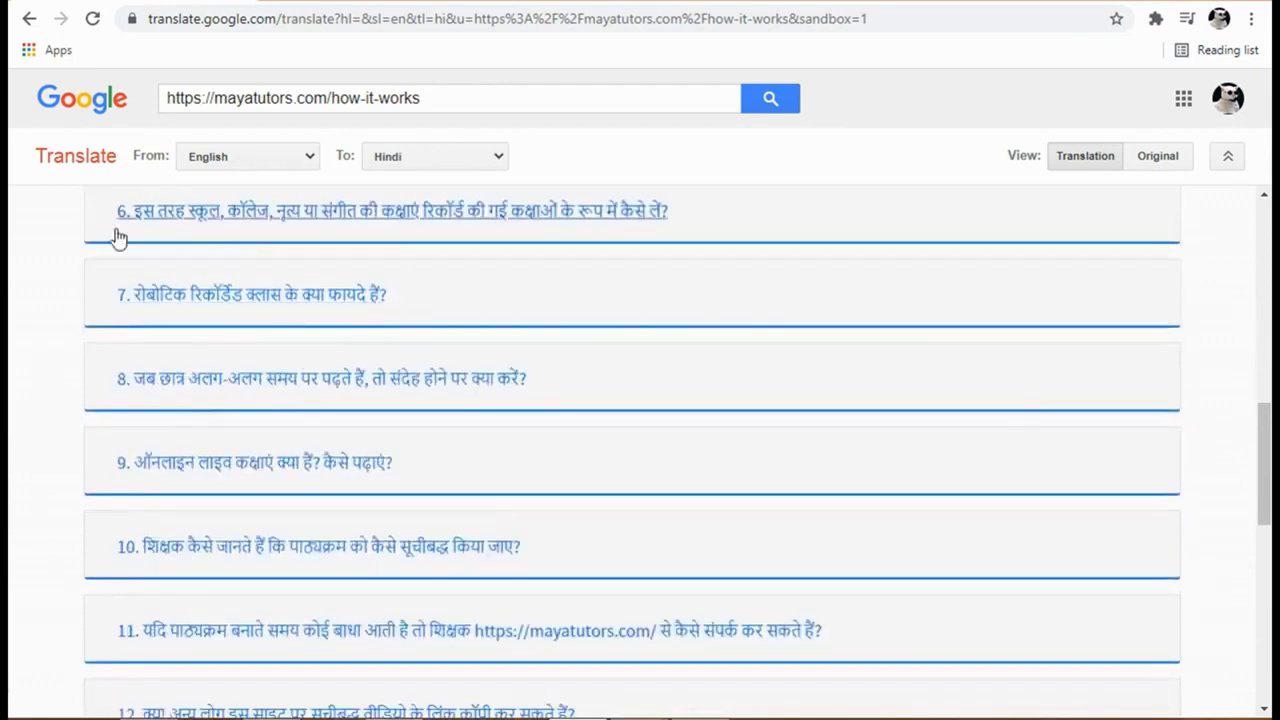
click(600, 232)
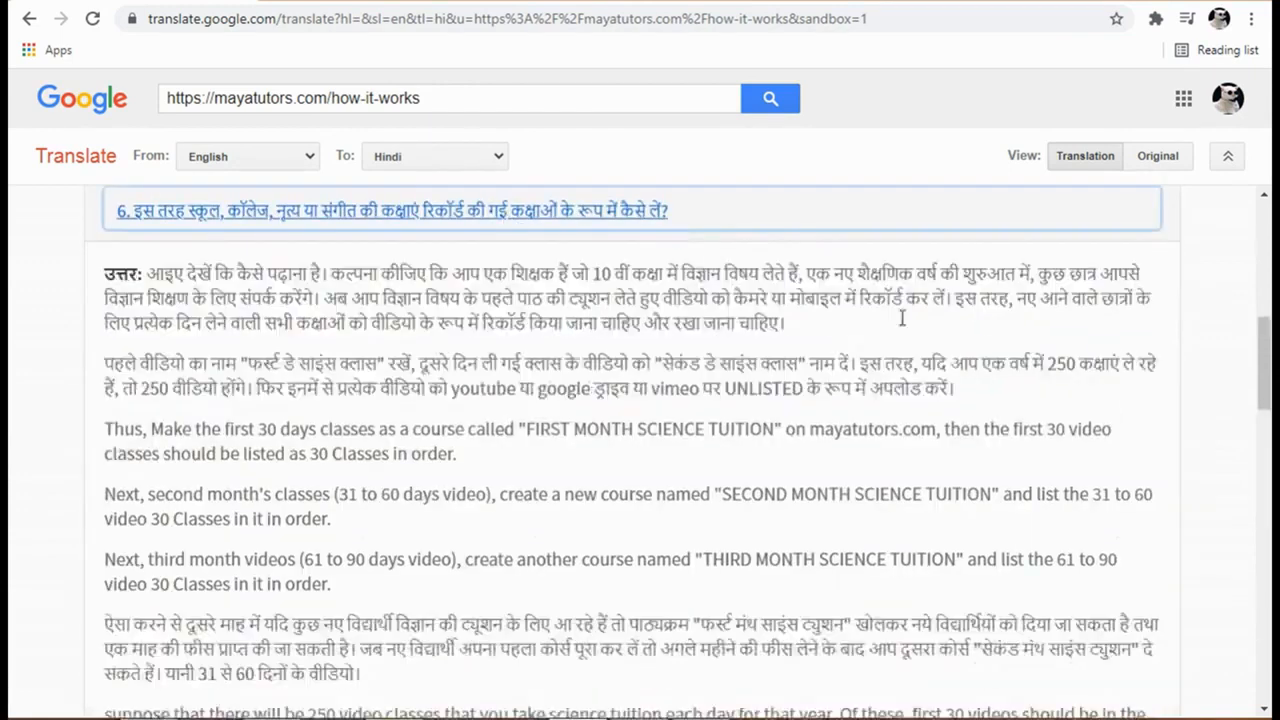
scroll(1233, 444, down, 1)
scroll(1233, 444, up, 1)
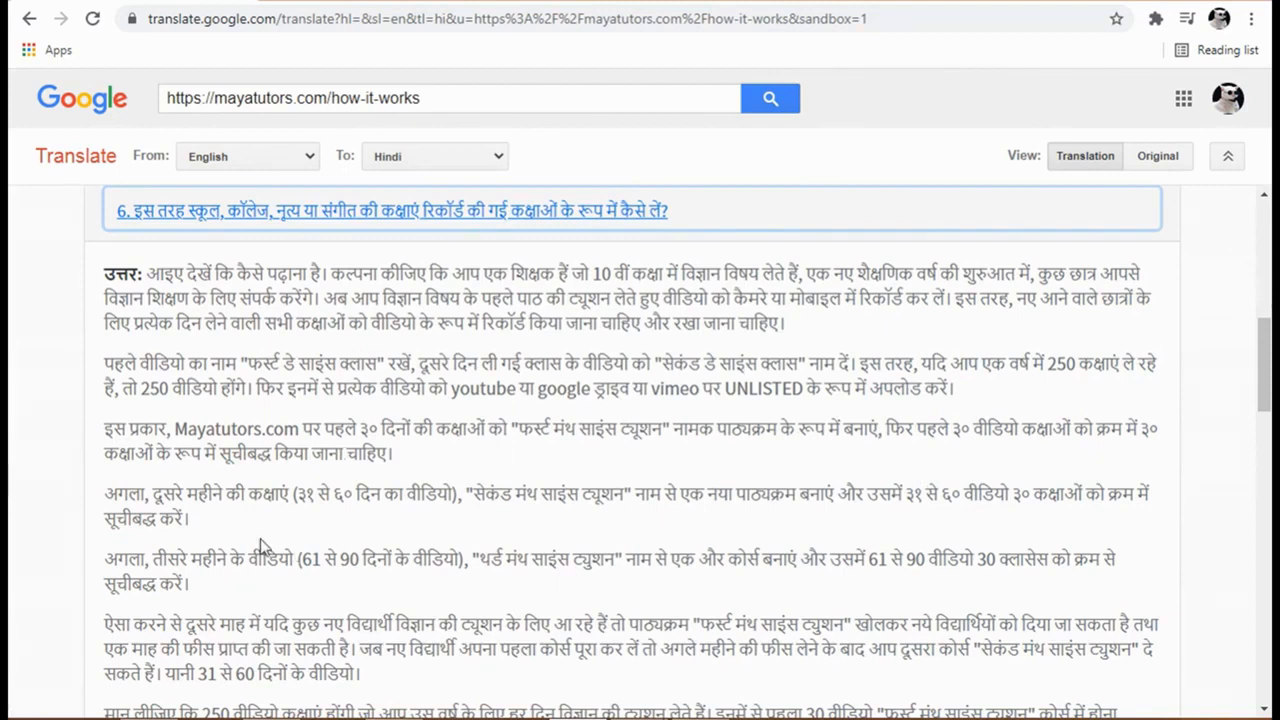
mouse_move(1066, 505)
scroll(1230, 646, down, 5)
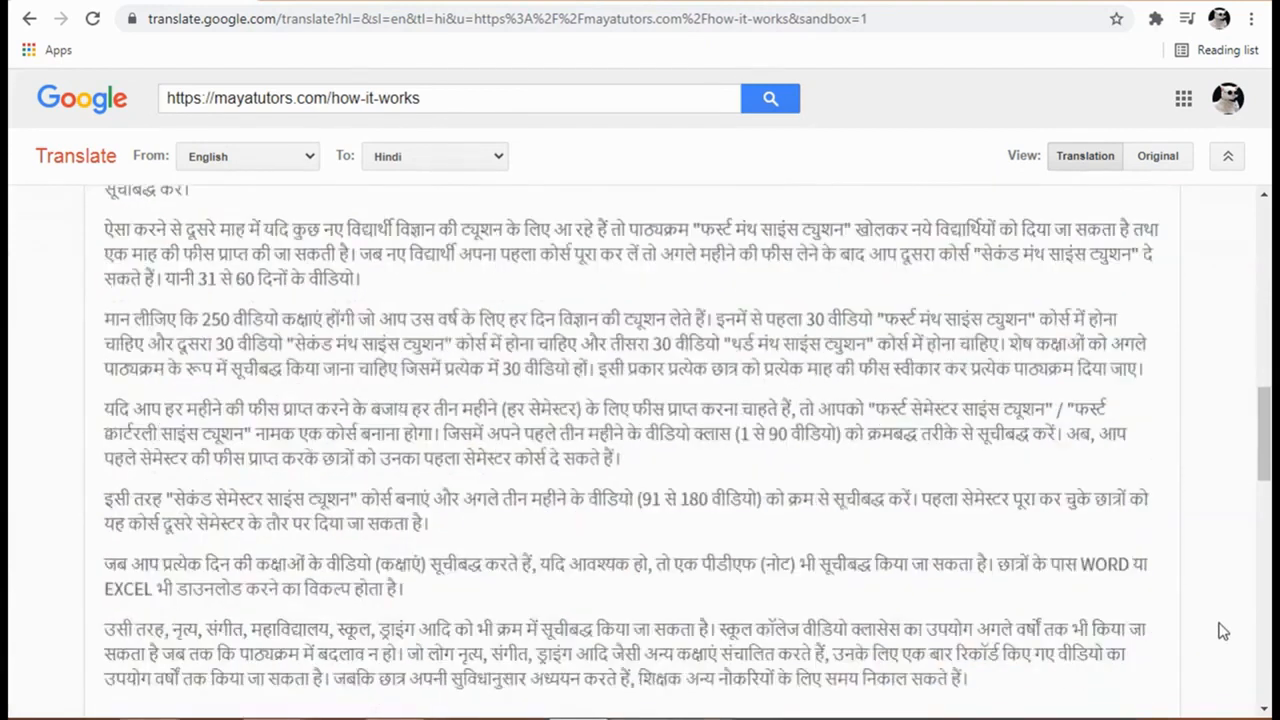
scroll(1222, 631, up, 2)
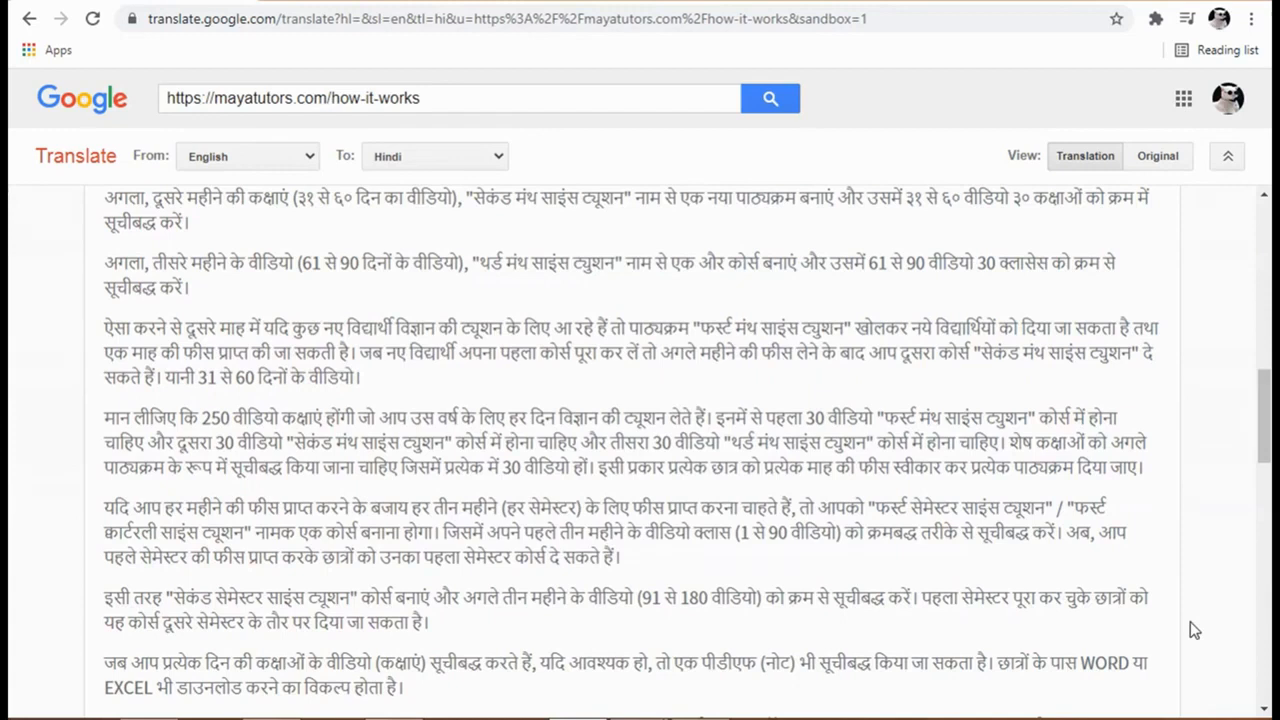
scroll(1193, 630, down, 3)
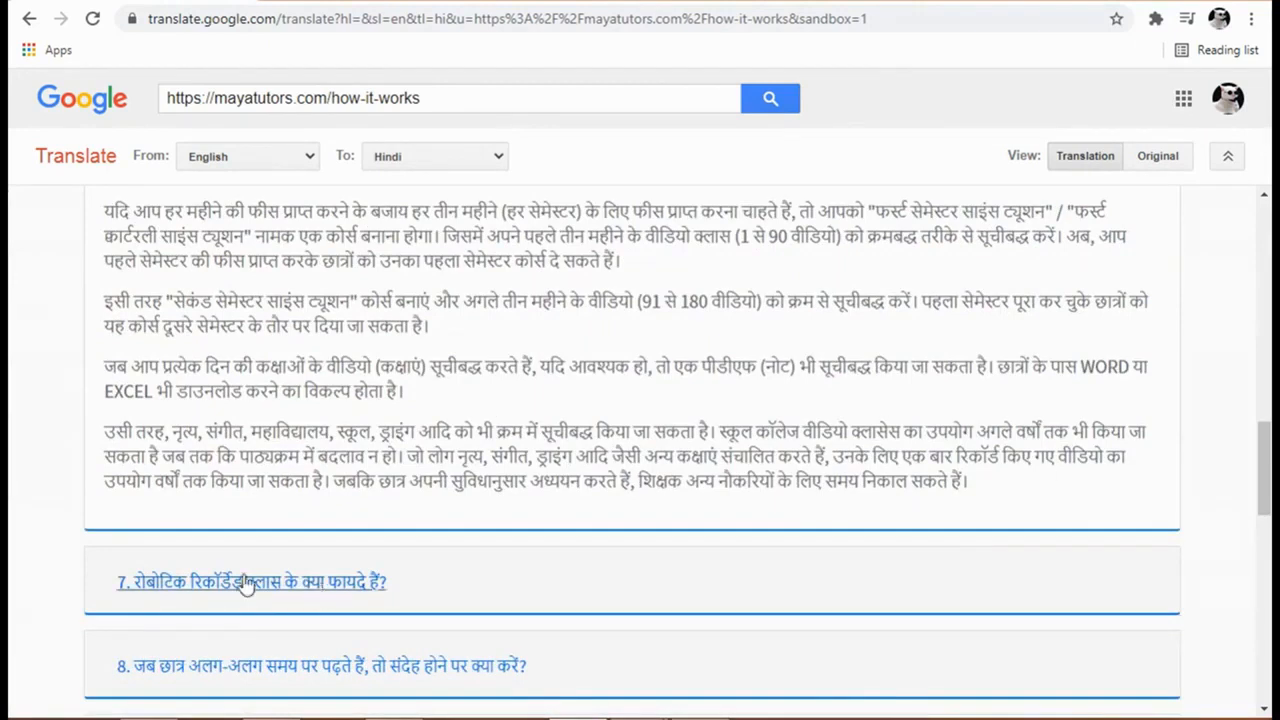
- View the answer to FAQ question 7 on the benefits of robotic recorded classes
scroll(250, 588, down, 6)
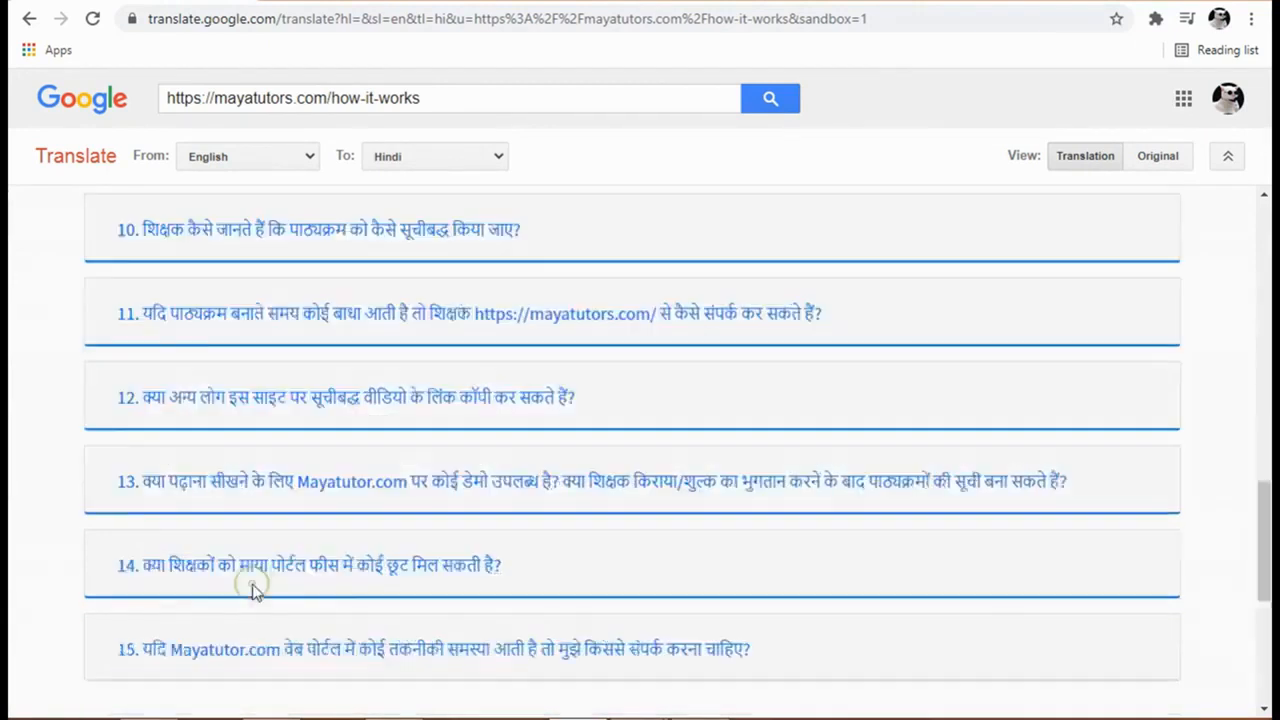
scroll(271, 489, up, 2)
scroll(275, 445, up, 3)
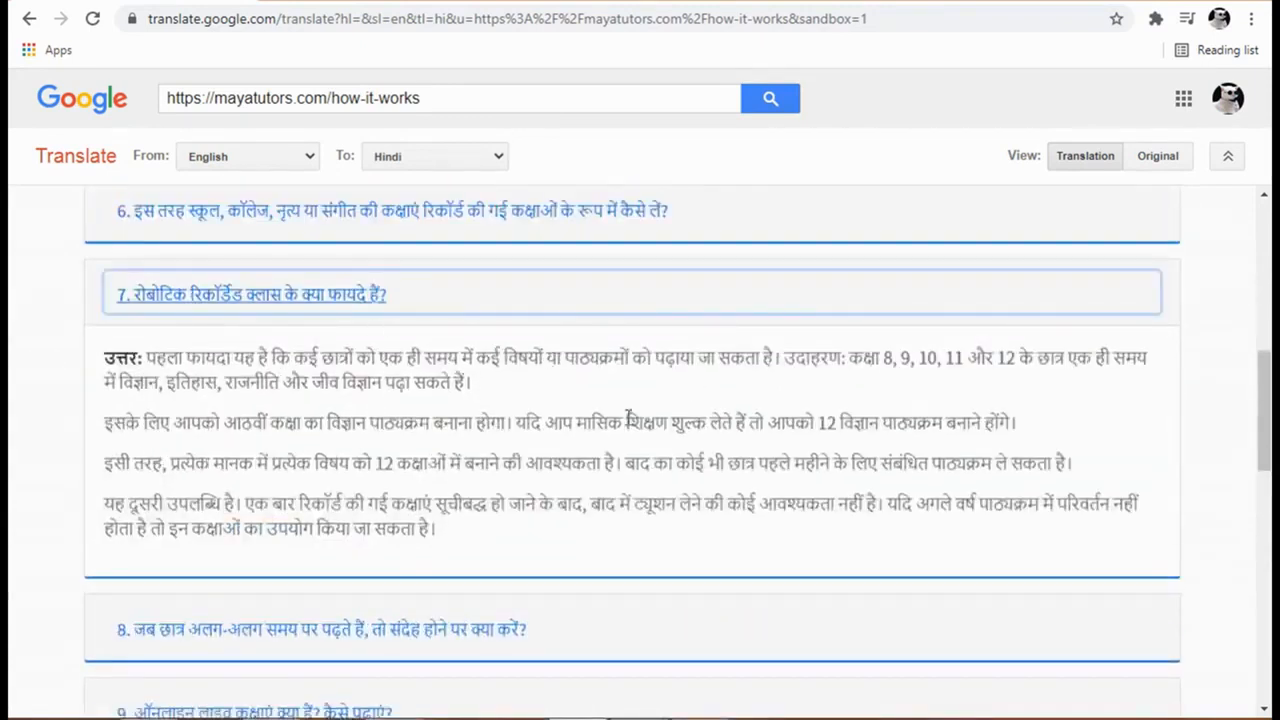
- Read the answers to FAQ questions 8 and 9 on resolving student doubts and teaching online live classes
scroll(1180, 554, down, 3)
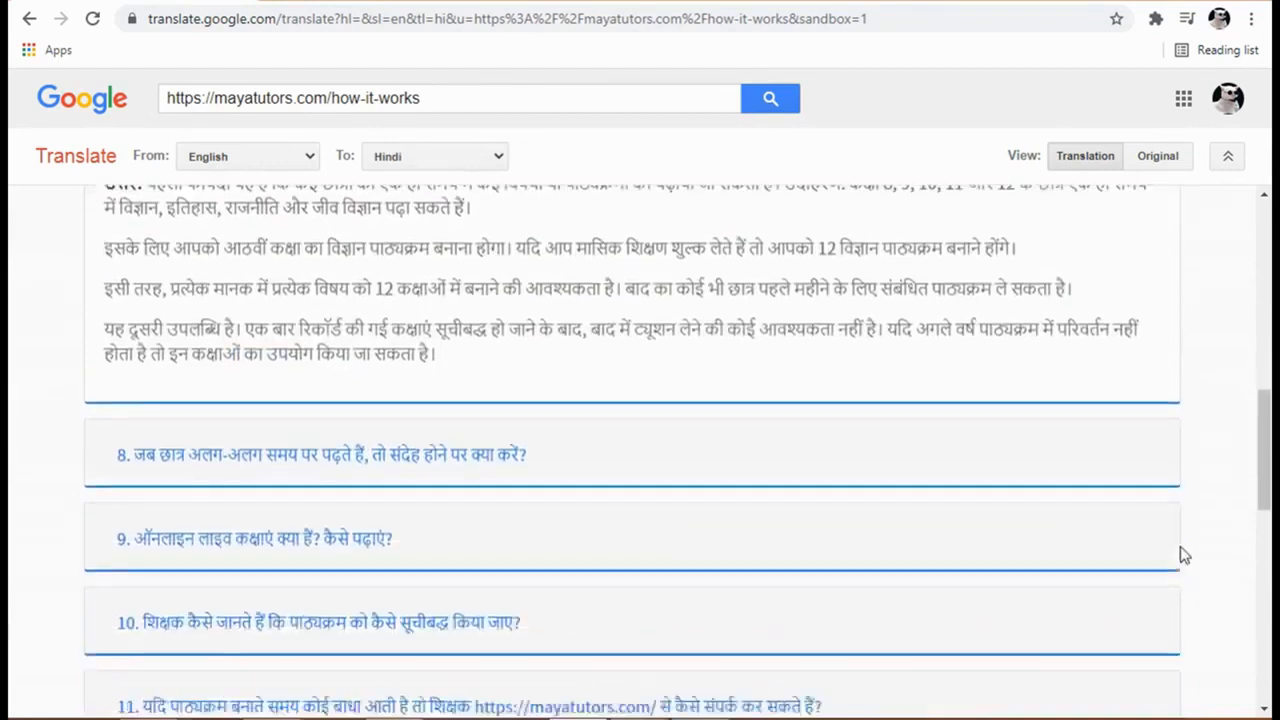
scroll(349, 463, down, 1)
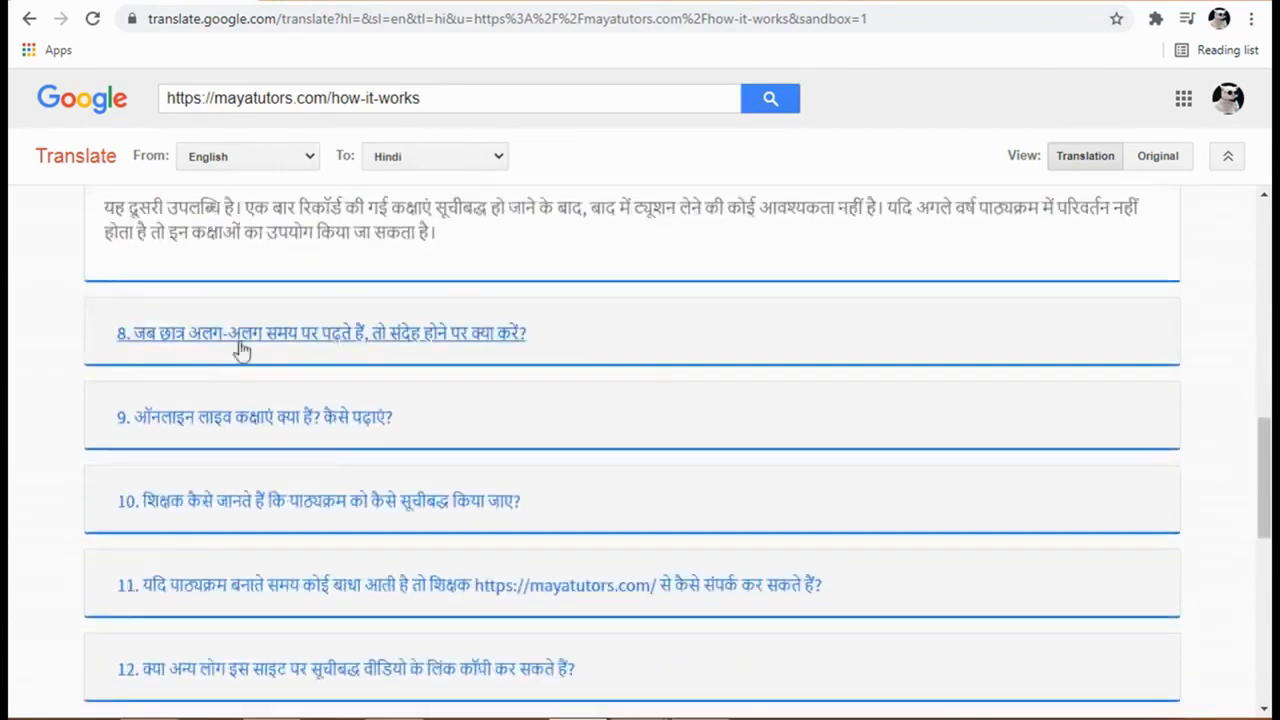
scroll(245, 349, down, 2)
scroll(730, 446, up, 2)
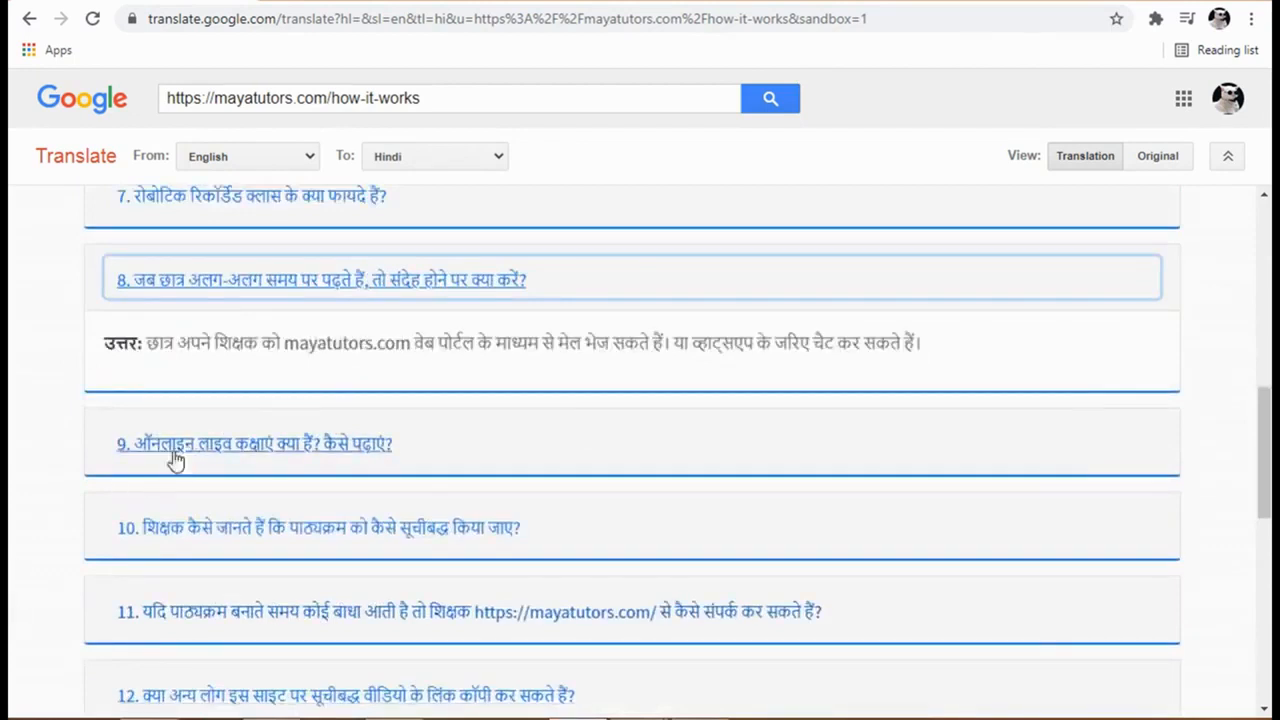
click(258, 443)
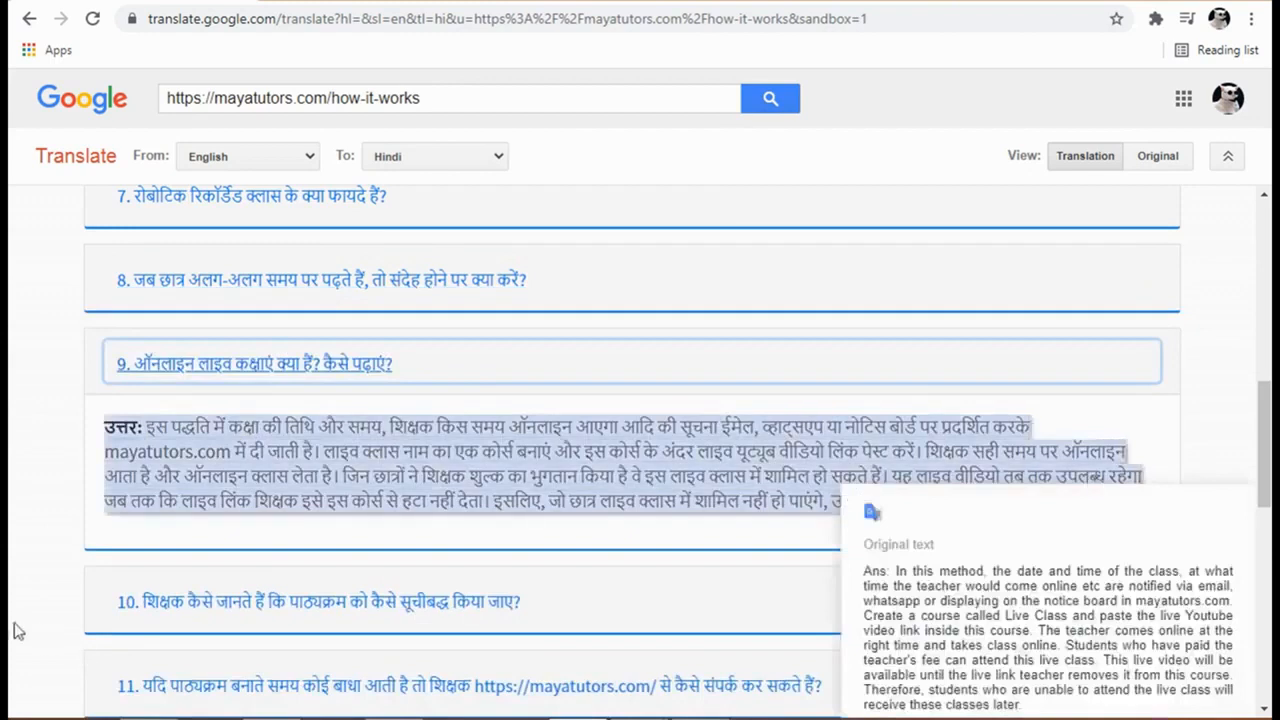
- Read the answers to FAQ questions 10, 11 and 12 on listing courses, contacting the portal and copying video links
scroll(27, 535, down, 3)
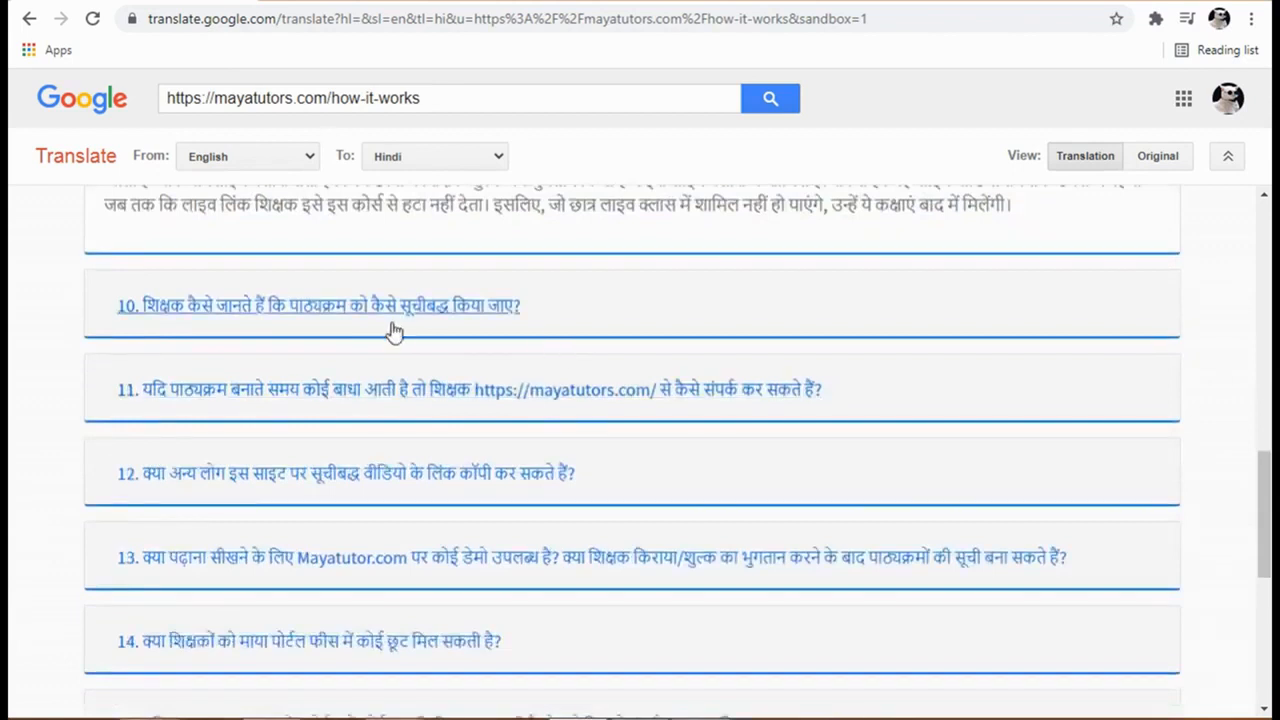
click(367, 310)
scroll(317, 345, up, 1)
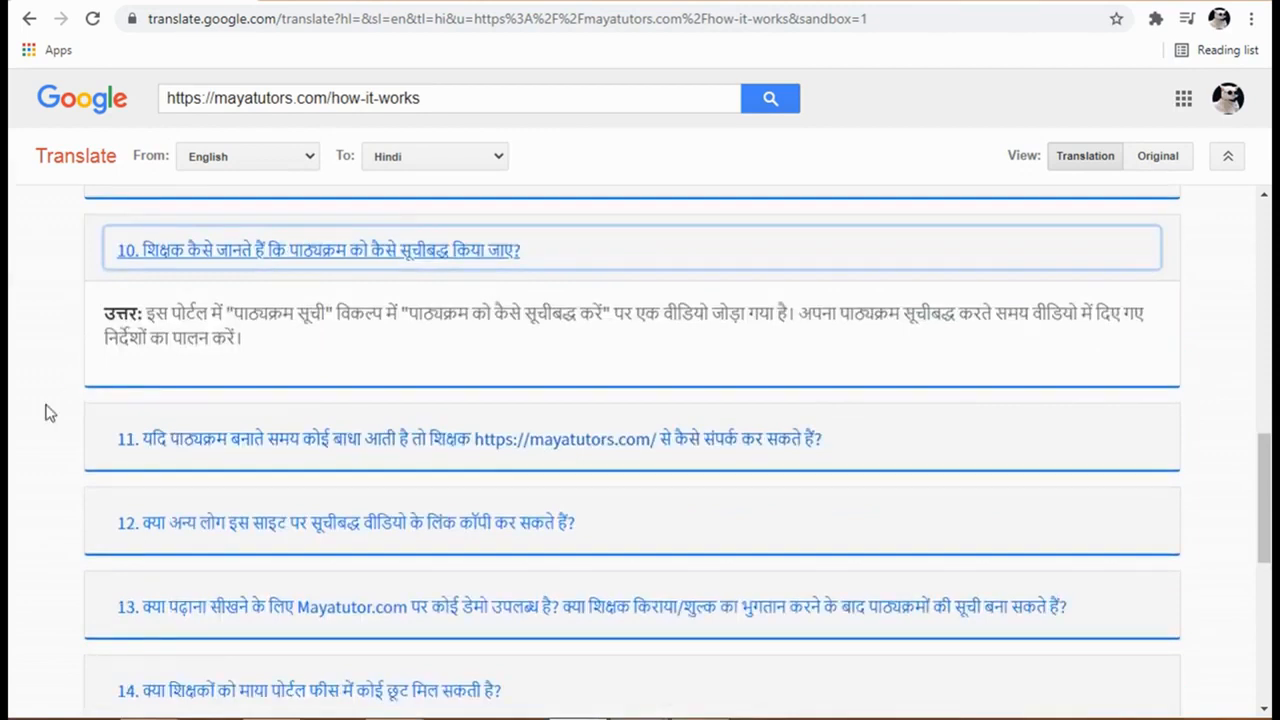
scroll(120, 445, down, 2)
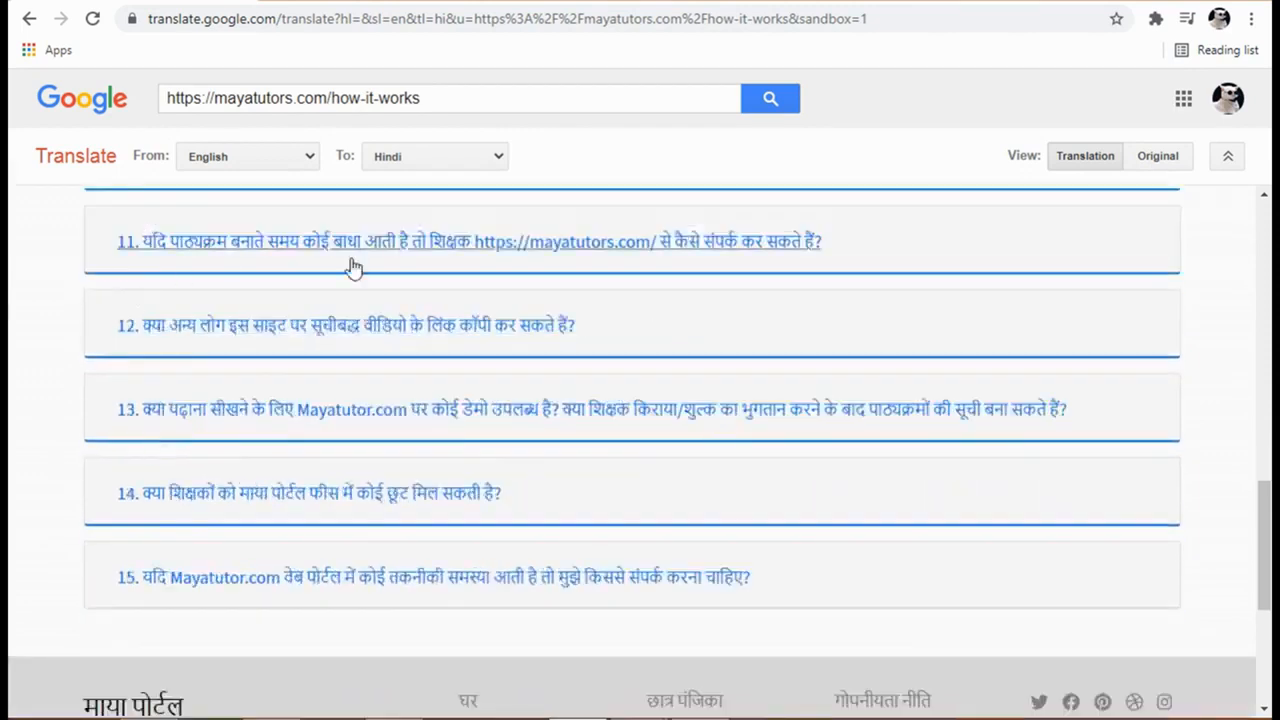
click(452, 257)
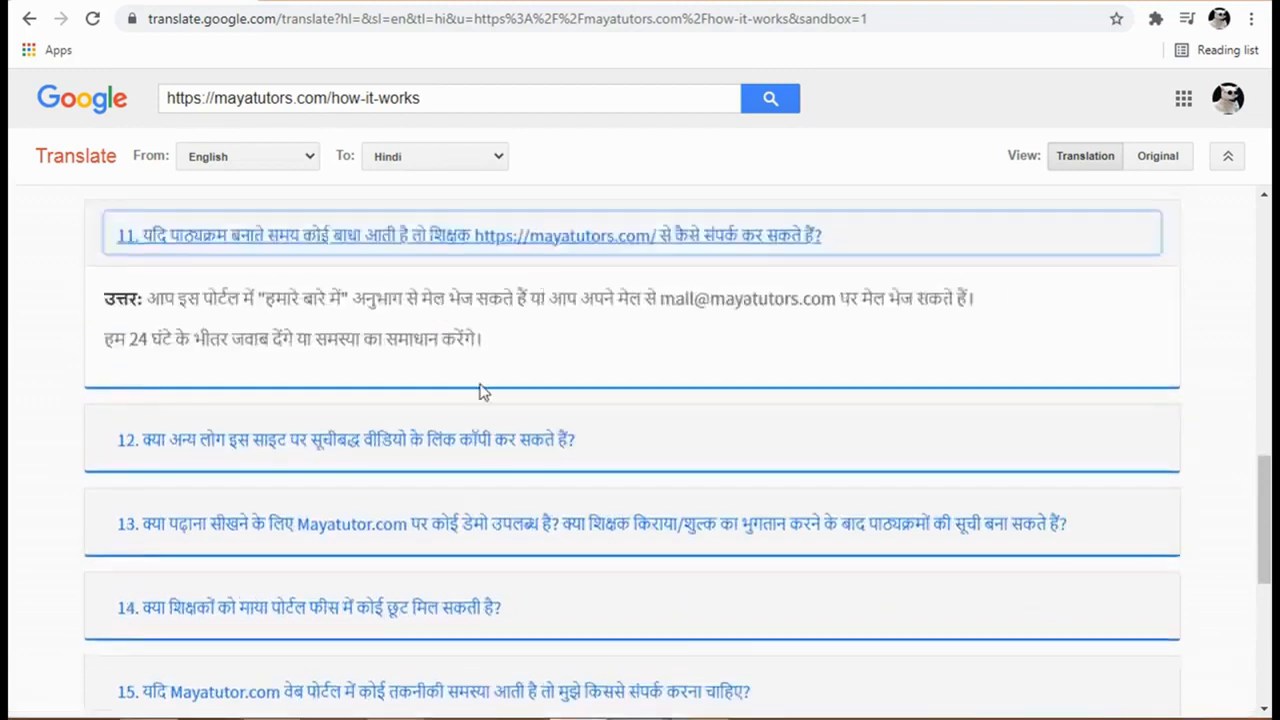
click(486, 448)
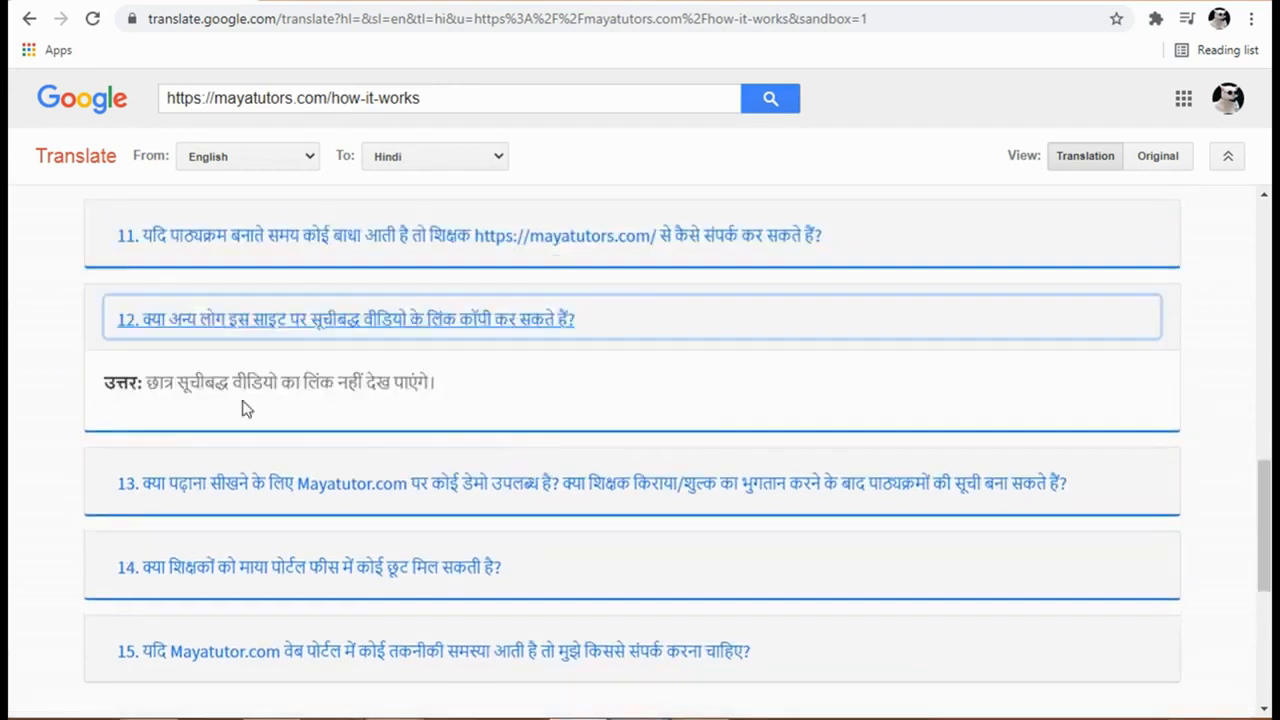
- Read the answers to FAQ questions 13 and 14 on the teaching demo and fee discounts for teachers
scroll(403, 517, down, 1)
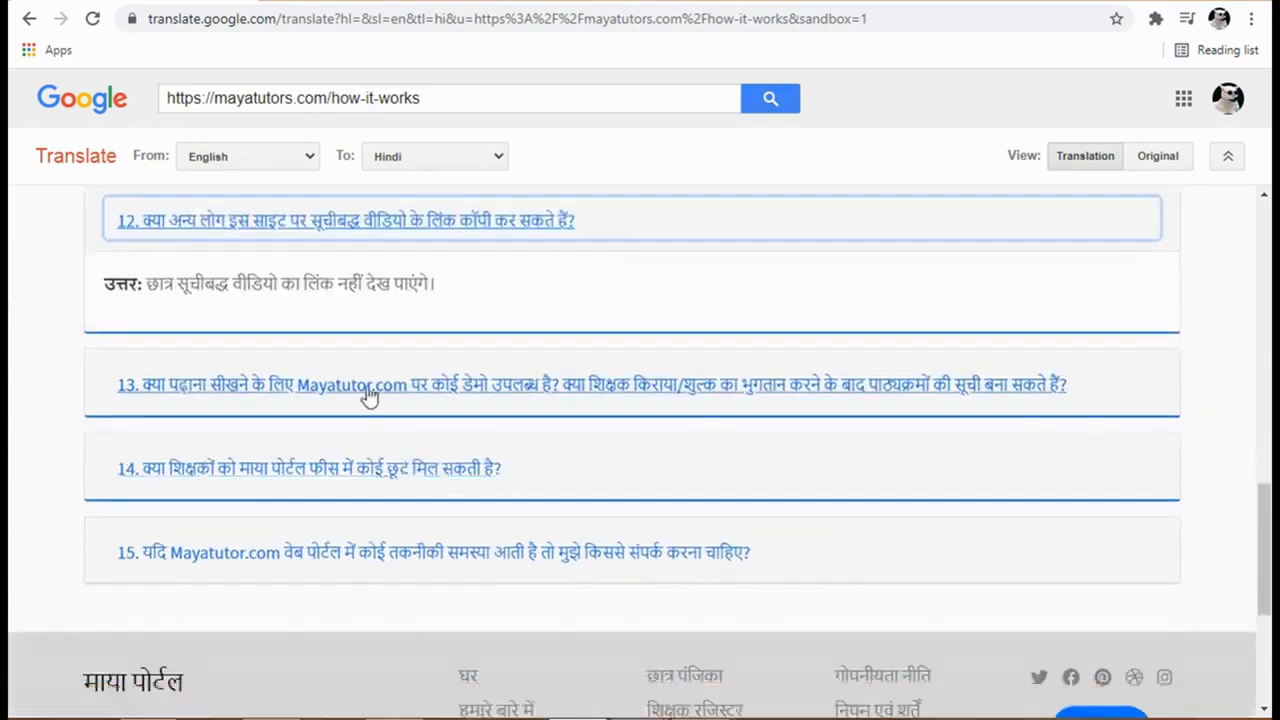
click(368, 394)
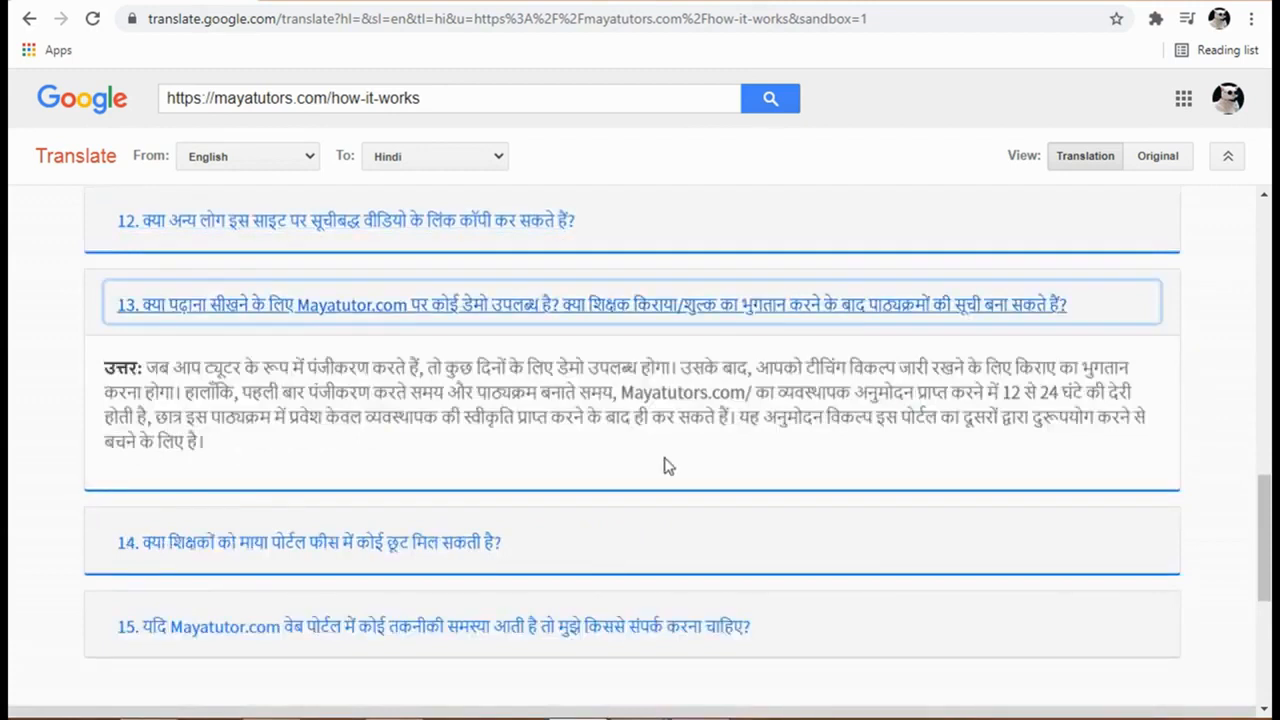
scroll(665, 466, down, 1)
click(460, 448)
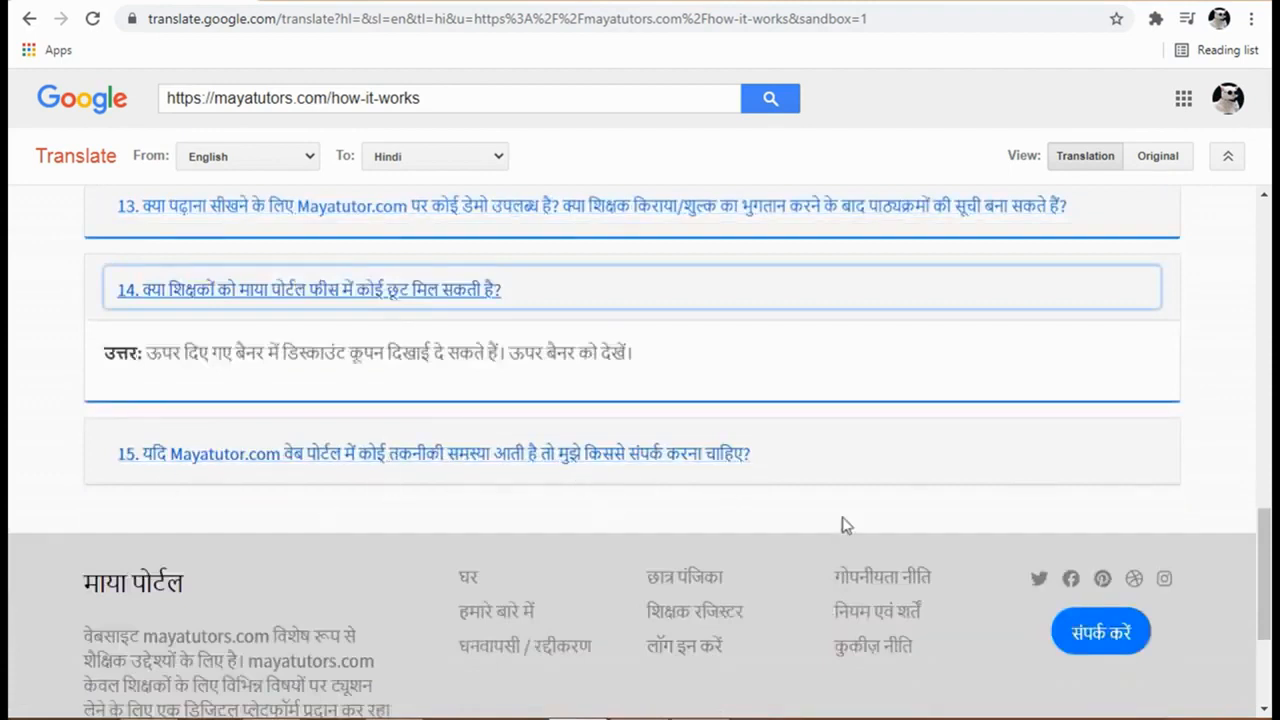
scroll(842, 519, up, 2)
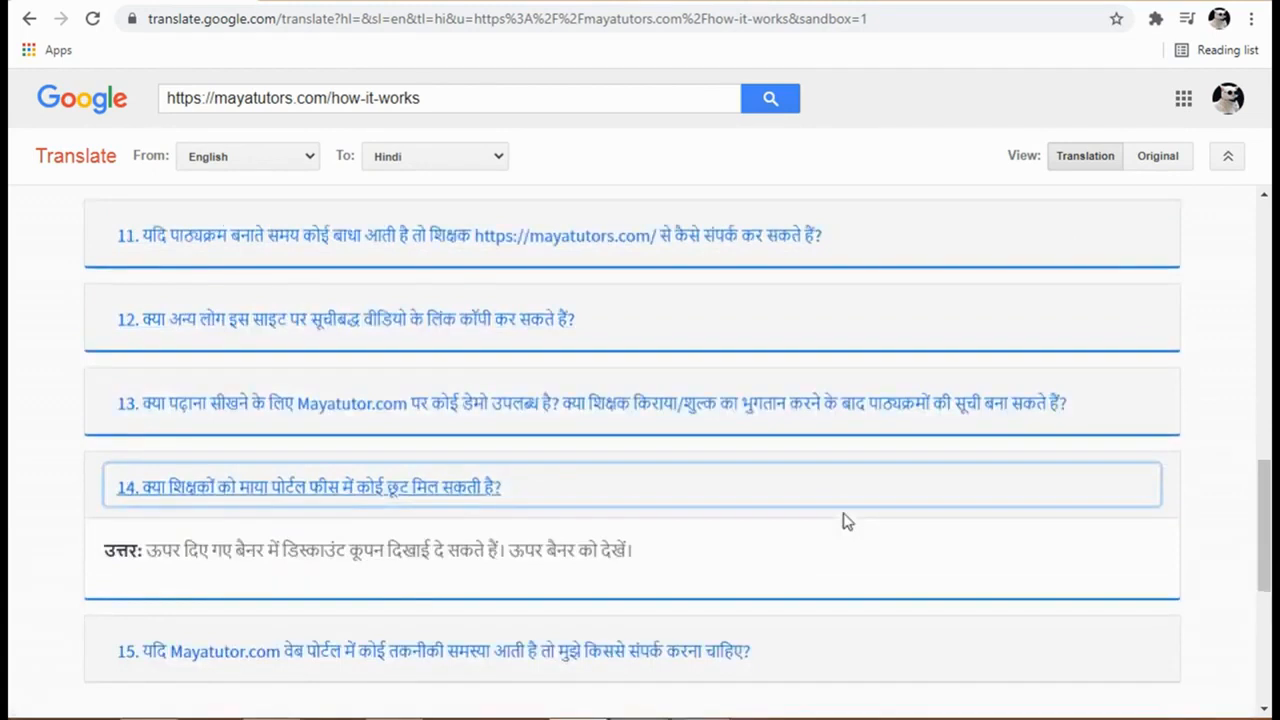